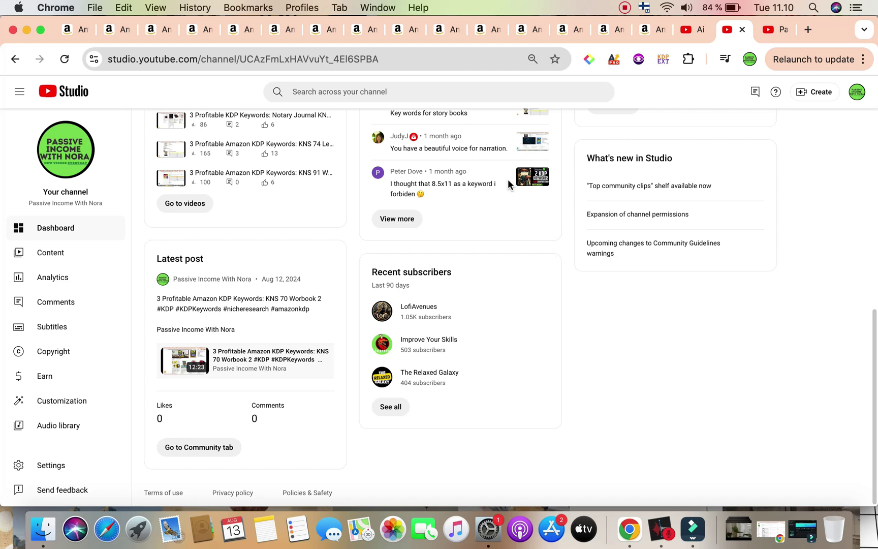
- Switch to the YouTube channel page and show its list of published videos
{"action": "left_click", "coordinate": [780, 38]}
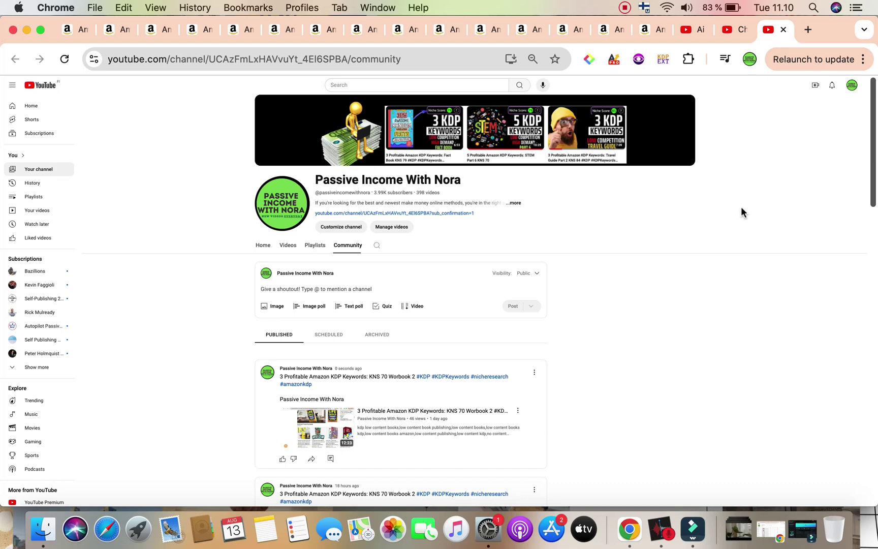
{"action": "left_click", "coordinate": [286, 247]}
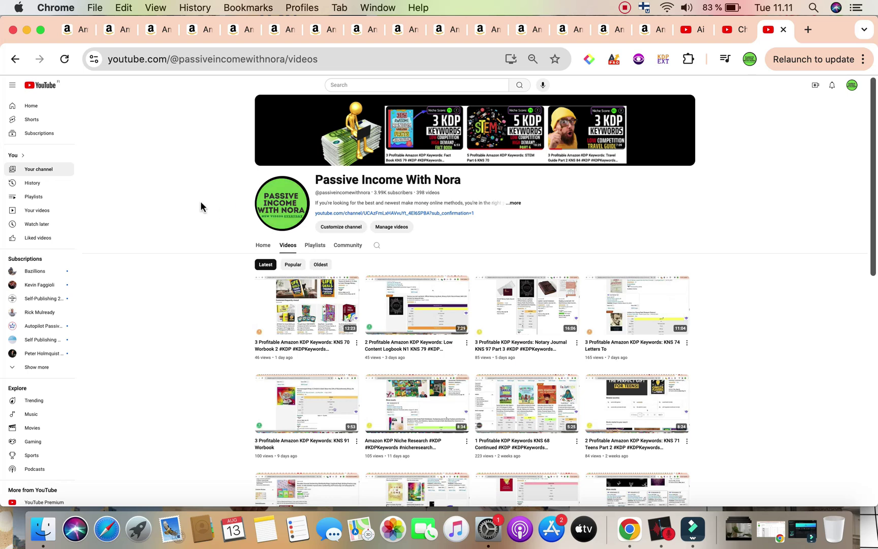
- Switch to the Amazon results for "self-care and stress relief activities" and examine the listings down to the Stop Overthinking Activity Book's sales data
{"action": "left_click", "coordinate": [637, 35]}
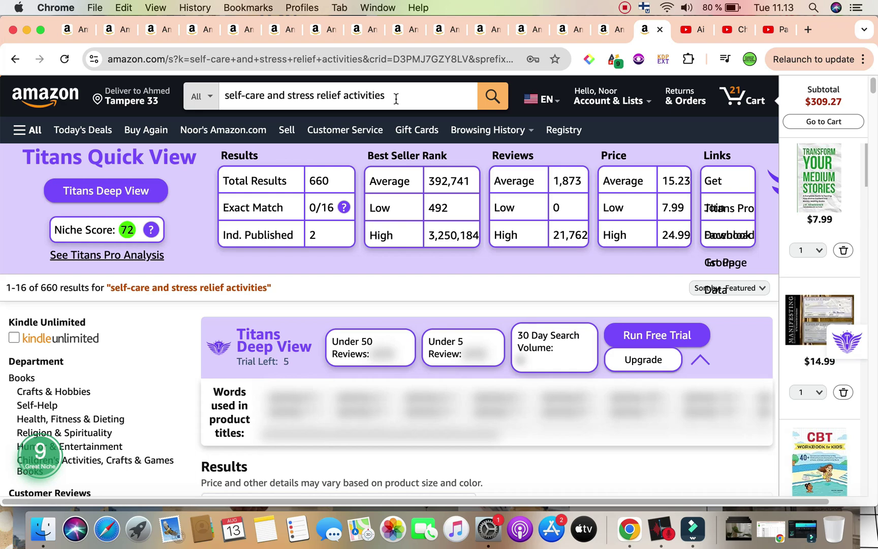
{"action": "scroll", "coordinate": [448, 314], "scroll_direction": "down", "scroll_amount": 10}
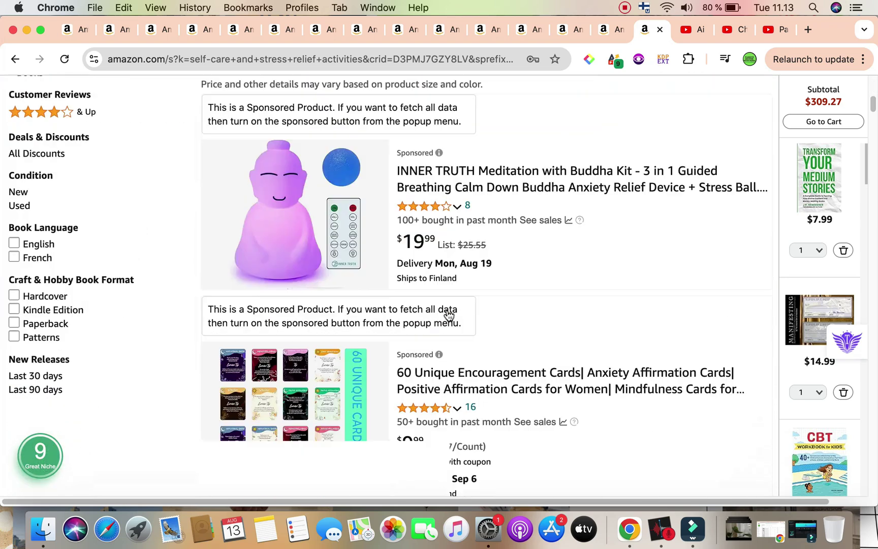
{"action": "scroll", "coordinate": [447, 314], "scroll_direction": "down", "scroll_amount": 3}
{"action": "scroll", "coordinate": [447, 315], "scroll_direction": "down", "scroll_amount": 5}
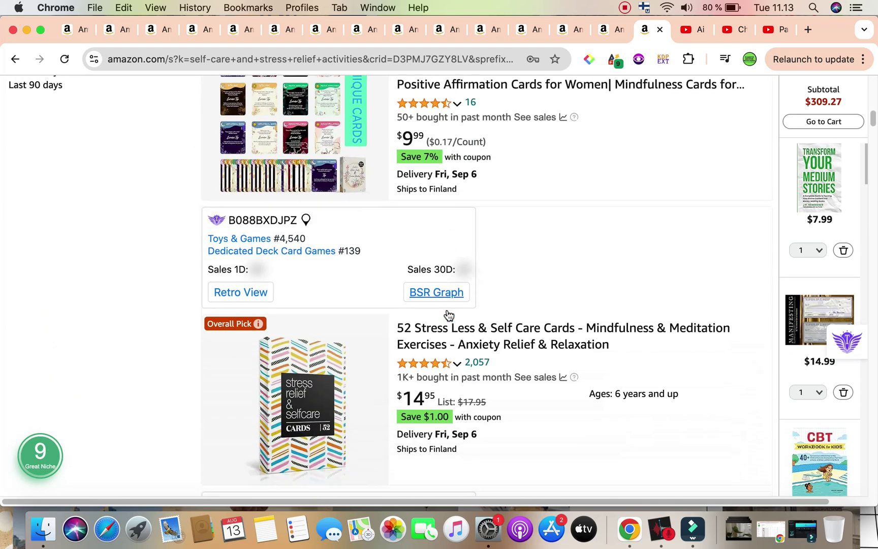
{"action": "scroll", "coordinate": [447, 314], "scroll_direction": "down", "scroll_amount": 6}
{"action": "scroll", "coordinate": [448, 313], "scroll_direction": "down", "scroll_amount": 11}
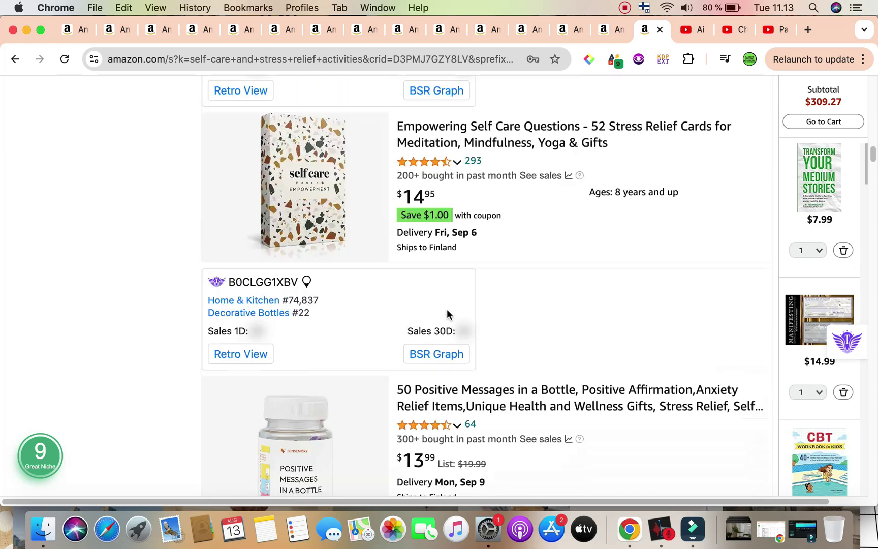
{"action": "scroll", "coordinate": [448, 313], "scroll_direction": "up", "scroll_amount": 3}
{"action": "scroll", "coordinate": [448, 313], "scroll_direction": "down", "scroll_amount": 2}
{"action": "scroll", "coordinate": [448, 314], "scroll_direction": "down", "scroll_amount": 14}
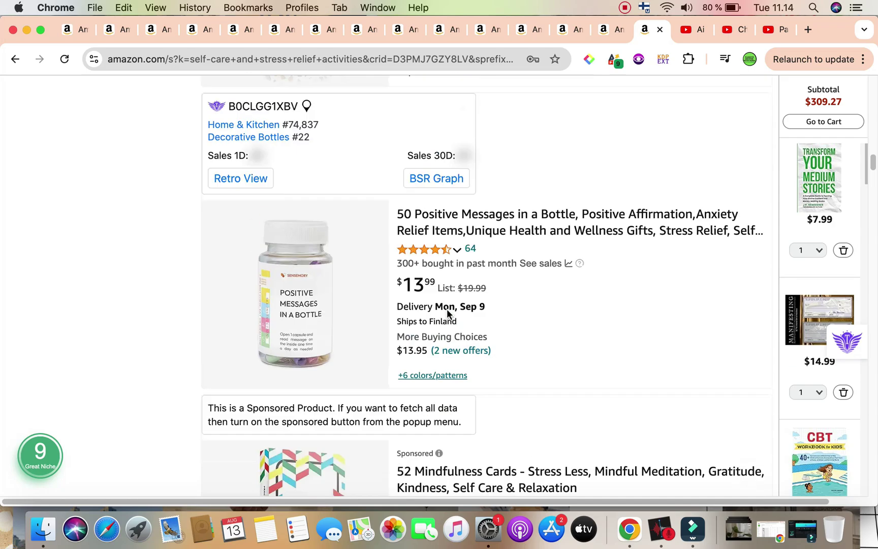
{"action": "scroll", "coordinate": [447, 314], "scroll_direction": "down", "scroll_amount": 15}
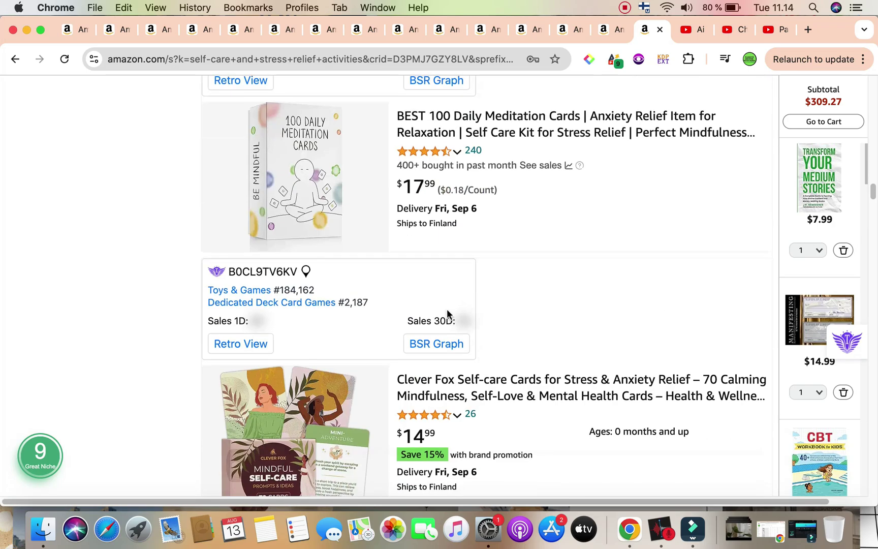
{"action": "scroll", "coordinate": [447, 314], "scroll_direction": "up", "scroll_amount": 4}
{"action": "scroll", "coordinate": [447, 314], "scroll_direction": "down", "scroll_amount": 11}
{"action": "scroll", "coordinate": [447, 309], "scroll_direction": "down", "scroll_amount": 8}
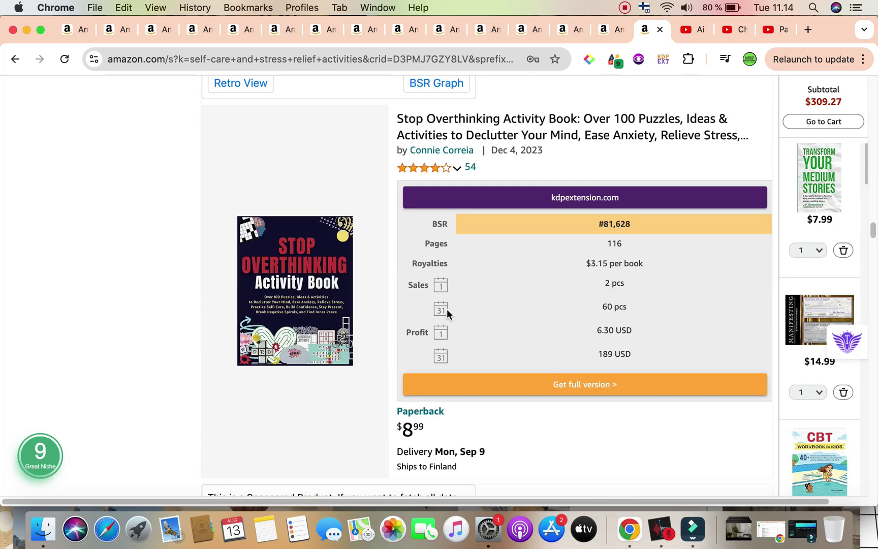
{"action": "scroll", "coordinate": [446, 309], "scroll_direction": "up", "scroll_amount": 1}
{"action": "scroll", "coordinate": [447, 309], "scroll_direction": "down", "scroll_amount": 2}
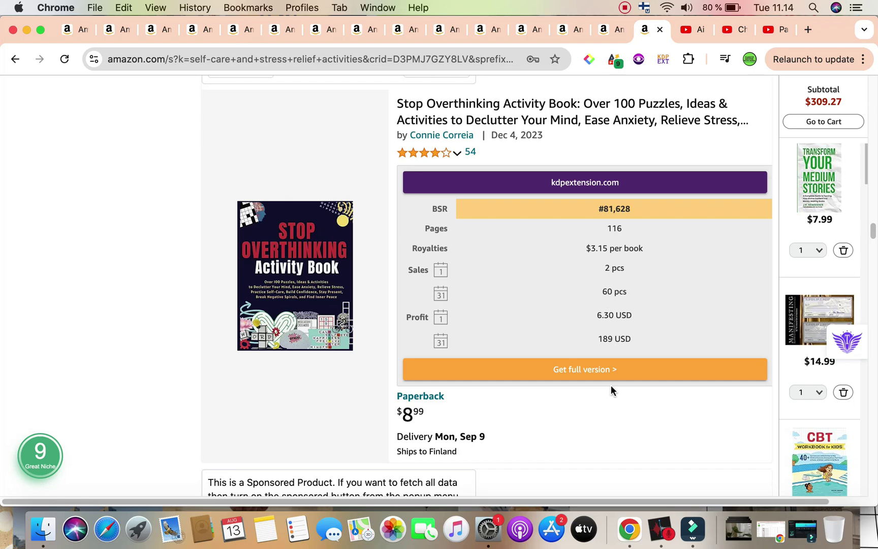
- Examine the following self-care listings down to the BSR, sales and profit data of the Self-Love Workbook for Women
{"action": "scroll", "coordinate": [611, 390], "scroll_direction": "down", "scroll_amount": 10}
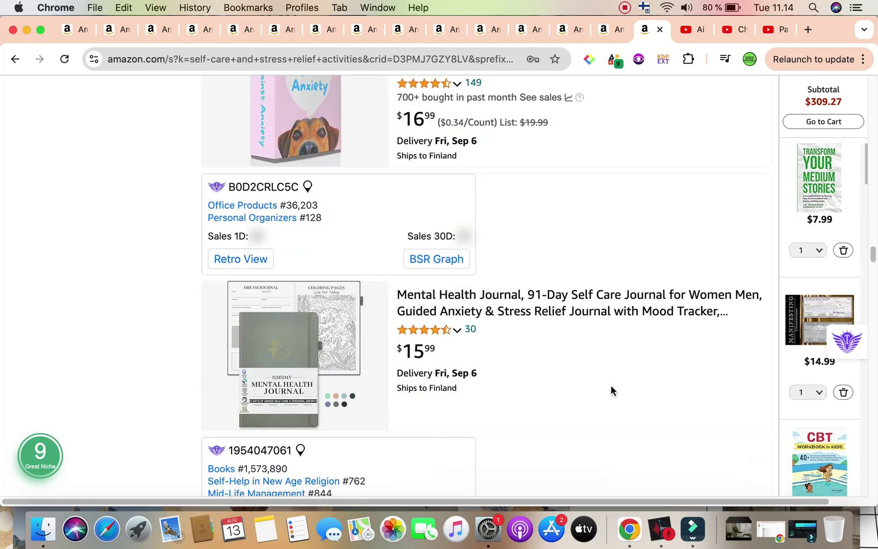
{"action": "scroll", "coordinate": [611, 387], "scroll_direction": "down", "scroll_amount": 8}
{"action": "scroll", "coordinate": [612, 387], "scroll_direction": "down", "scroll_amount": 10}
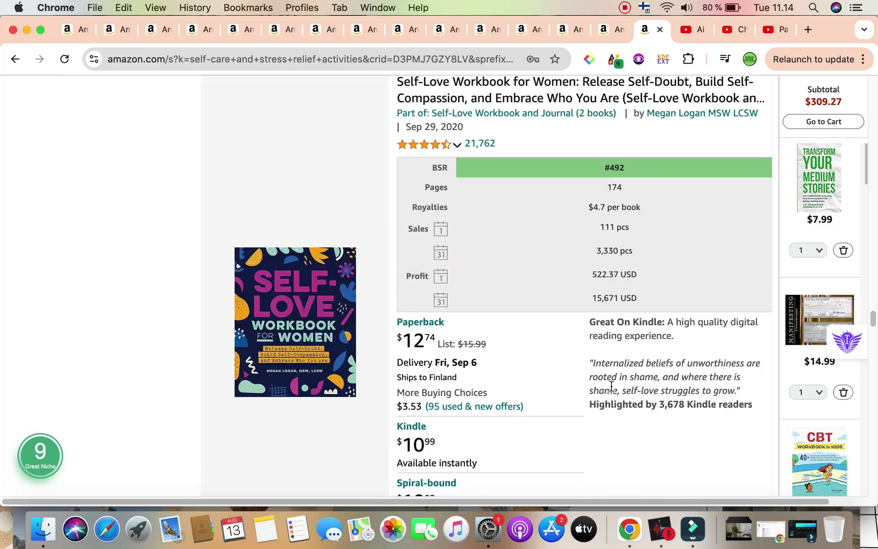
{"action": "scroll", "coordinate": [612, 386], "scroll_direction": "up", "scroll_amount": 2}
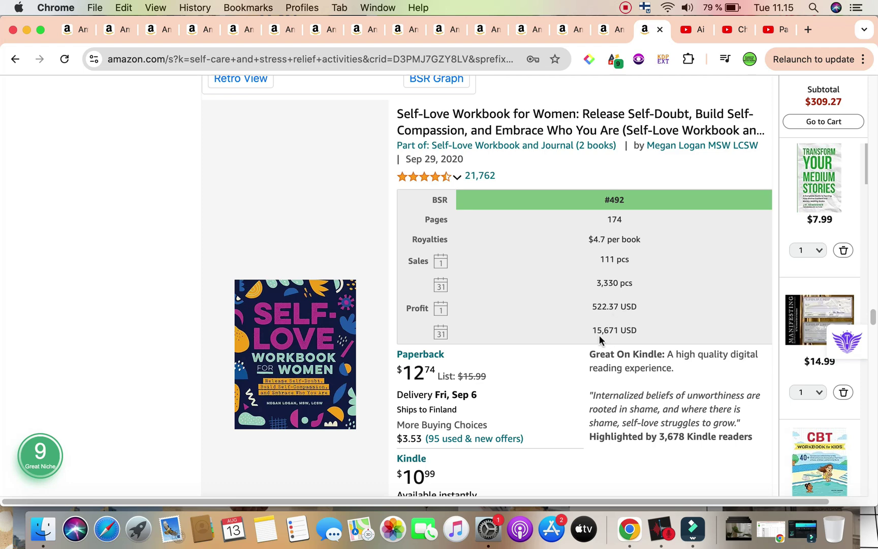
- Review the remaining self-care listings, including 5-Minute Stress Relief, and return to the niche score summary
{"action": "scroll", "coordinate": [599, 336], "scroll_direction": "down", "scroll_amount": 10}
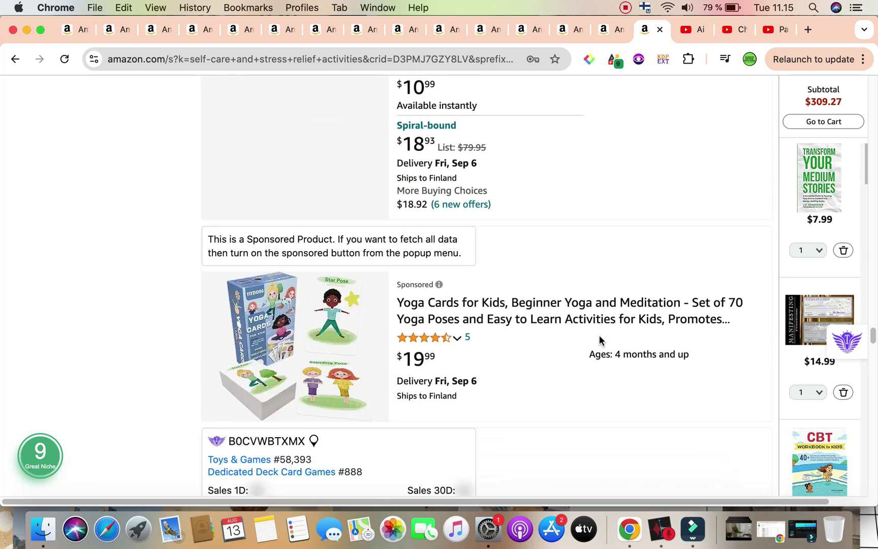
{"action": "scroll", "coordinate": [599, 336], "scroll_direction": "down", "scroll_amount": 10}
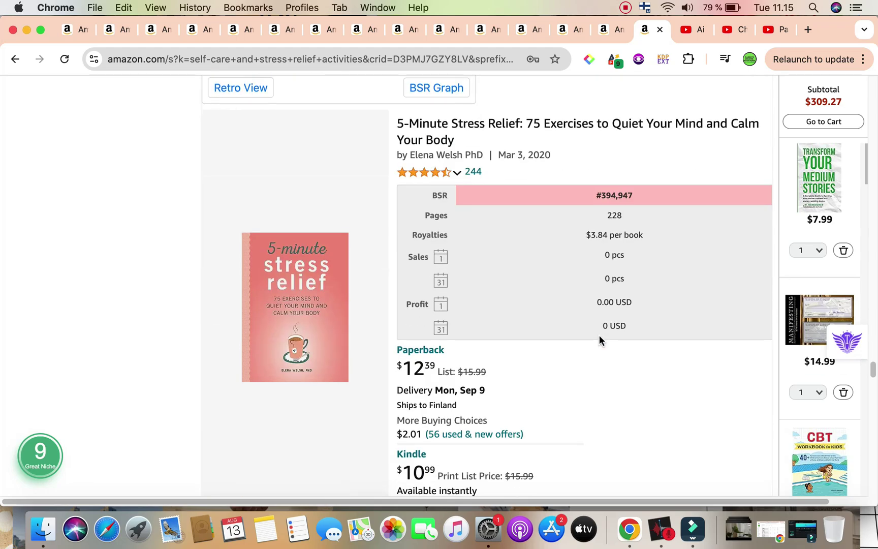
{"action": "scroll", "coordinate": [599, 337], "scroll_direction": "down", "scroll_amount": 10}
{"action": "scroll", "coordinate": [599, 336], "scroll_direction": "down", "scroll_amount": 10}
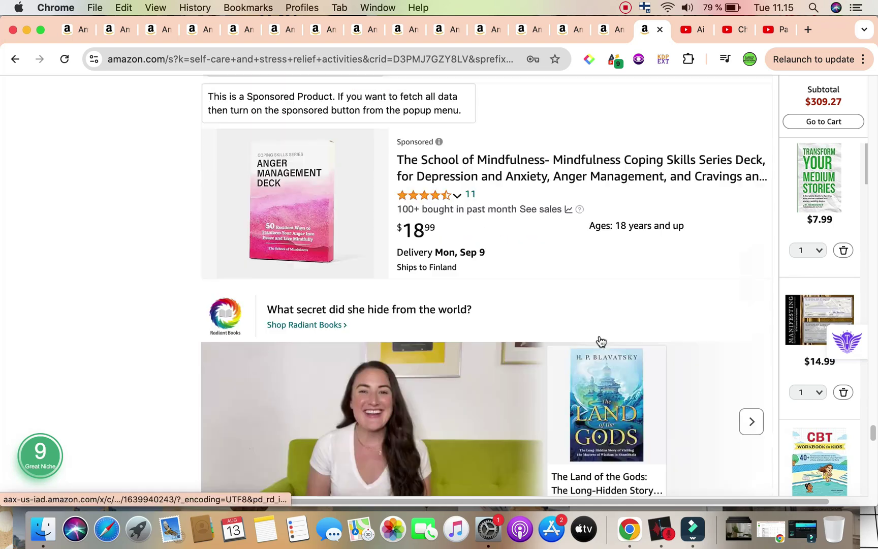
{"action": "scroll", "coordinate": [601, 340], "scroll_direction": "down", "scroll_amount": 10}
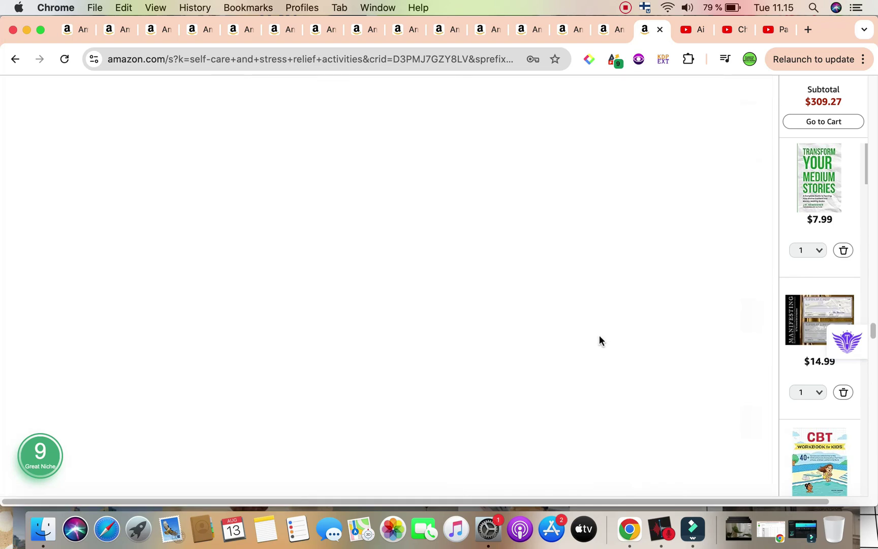
{"action": "scroll", "coordinate": [600, 340], "scroll_direction": "up", "scroll_amount": 20}
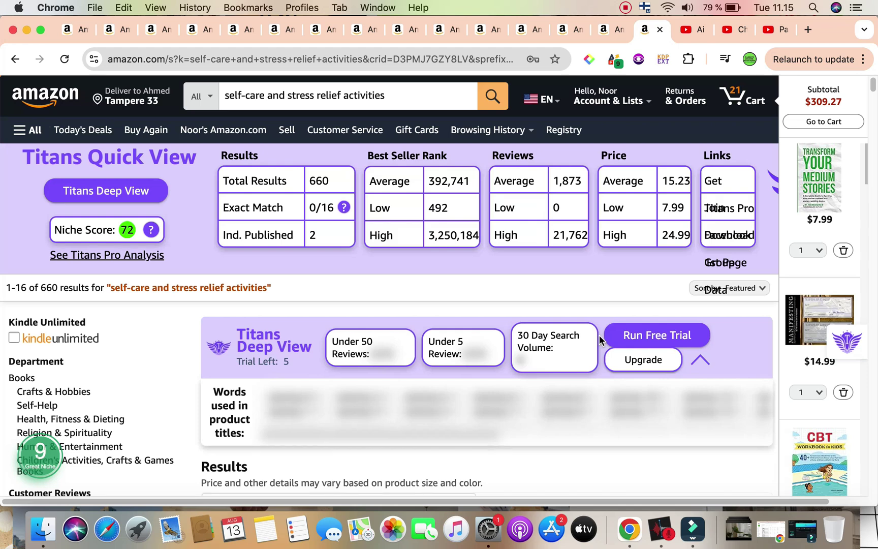
- Switch to the "password keeper book for seniors funny" results and examine the book listings down to the Funny Gag Gifts password book's sales data
{"action": "key", "text": "ctrl+shift+Tab"}
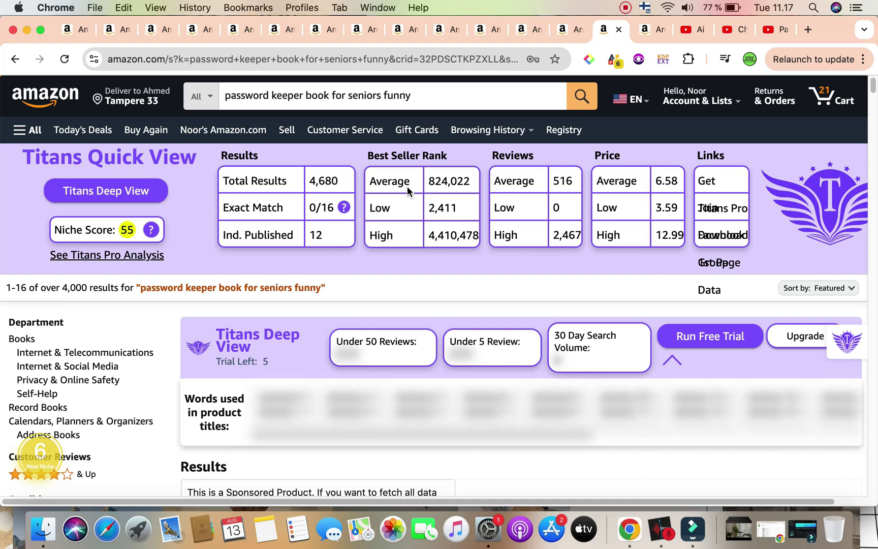
{"action": "scroll", "coordinate": [408, 191], "scroll_direction": "down", "scroll_amount": 15}
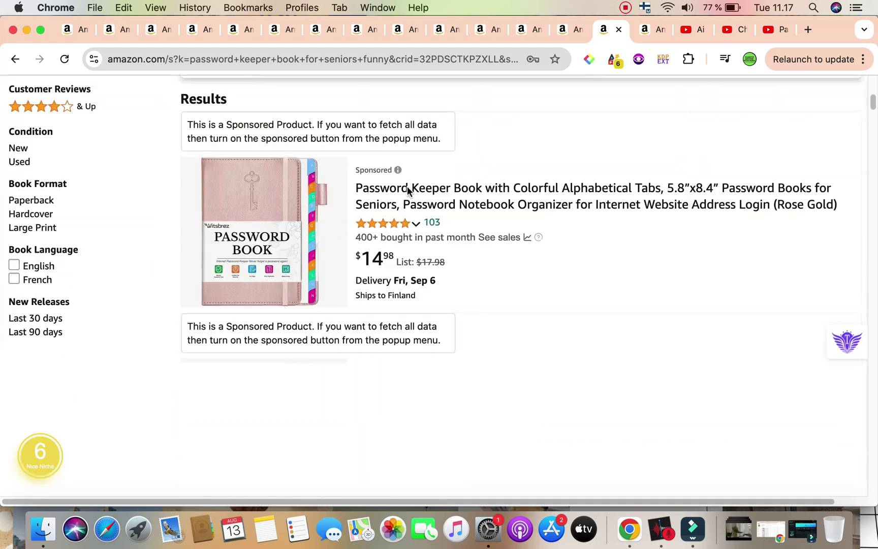
{"action": "scroll", "coordinate": [409, 192], "scroll_direction": "down", "scroll_amount": 2}
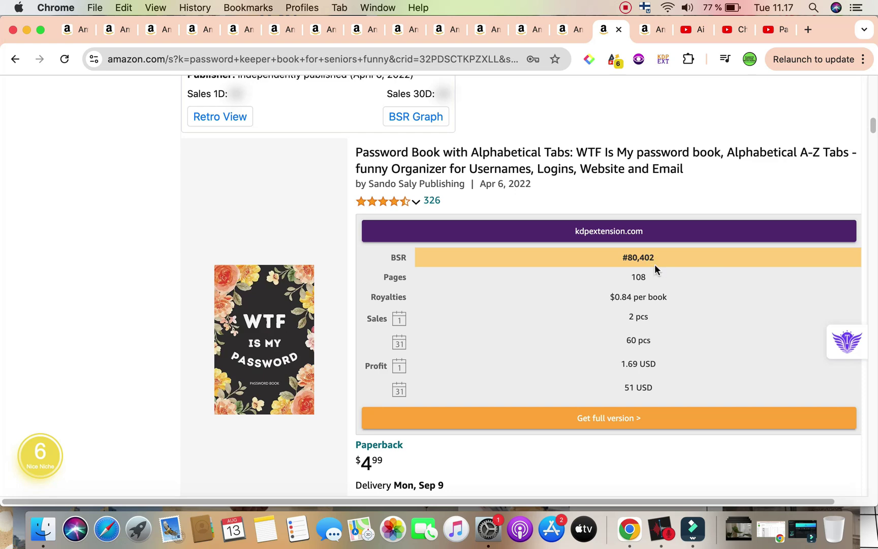
{"action": "scroll", "coordinate": [655, 267], "scroll_direction": "down", "scroll_amount": 10}
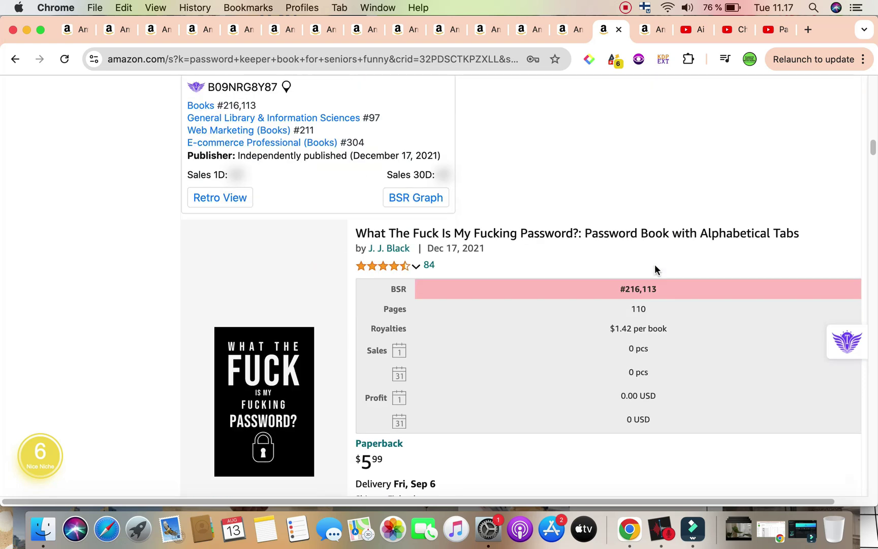
{"action": "scroll", "coordinate": [654, 265], "scroll_direction": "down", "scroll_amount": 8}
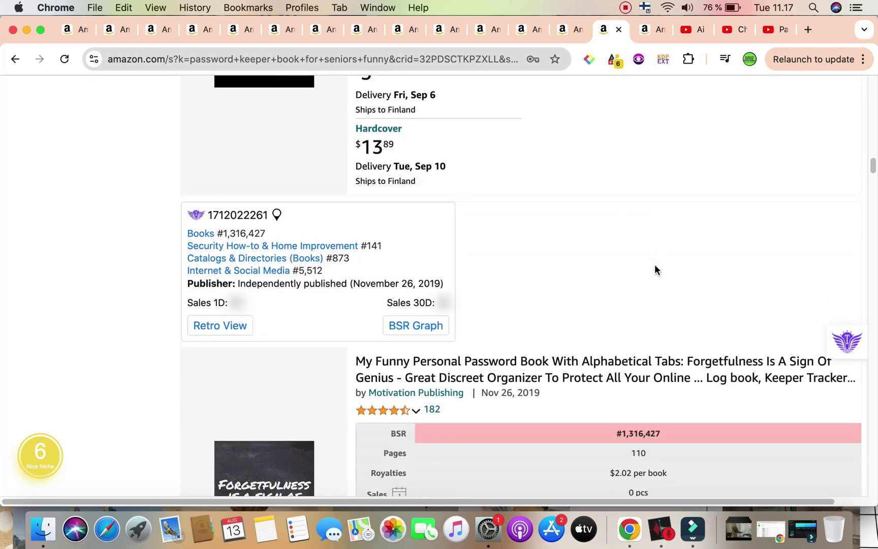
{"action": "scroll", "coordinate": [655, 266], "scroll_direction": "down", "scroll_amount": 10}
{"action": "scroll", "coordinate": [655, 265], "scroll_direction": "down", "scroll_amount": 8}
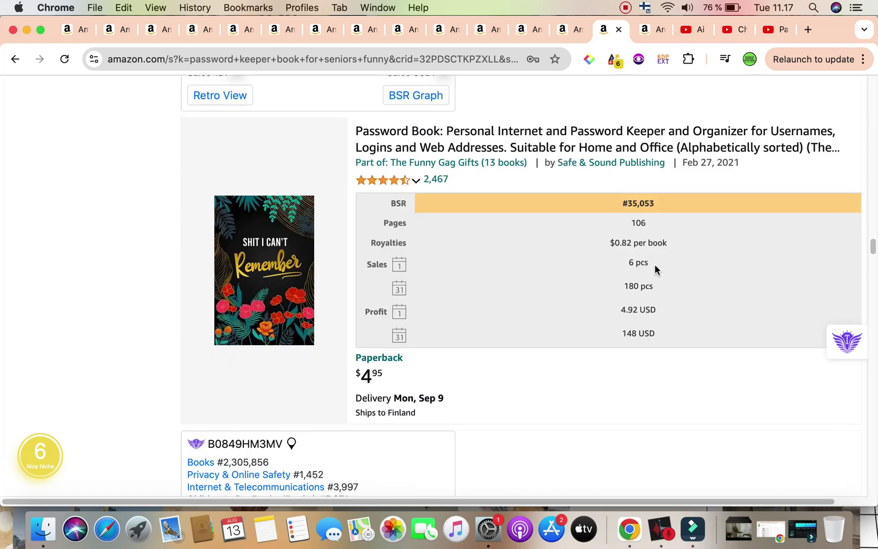
{"action": "scroll", "coordinate": [654, 264], "scroll_direction": "up", "scroll_amount": 3}
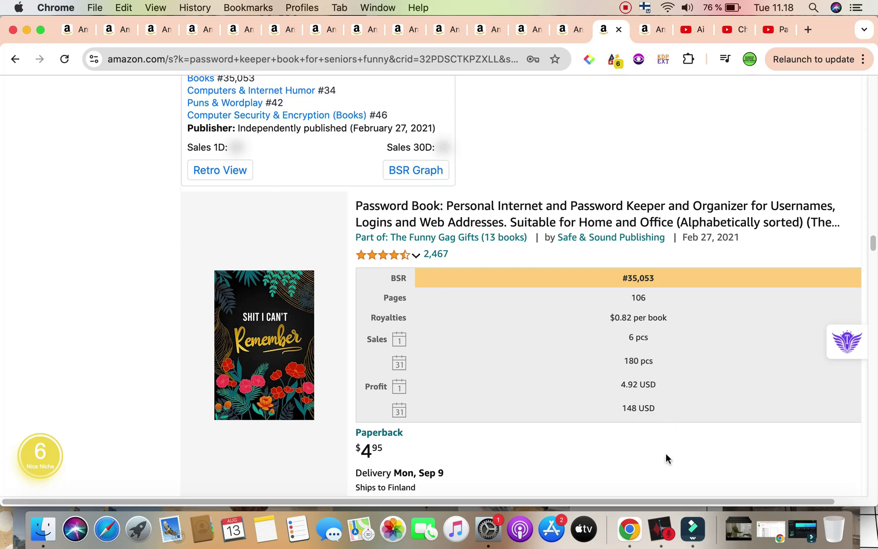
- Review the remaining password book listings, including the Funny Password Log Book, and return to the niche score summary
{"action": "scroll", "coordinate": [666, 454], "scroll_direction": "down", "scroll_amount": 8}
{"action": "scroll", "coordinate": [666, 454], "scroll_direction": "down", "scroll_amount": 8}
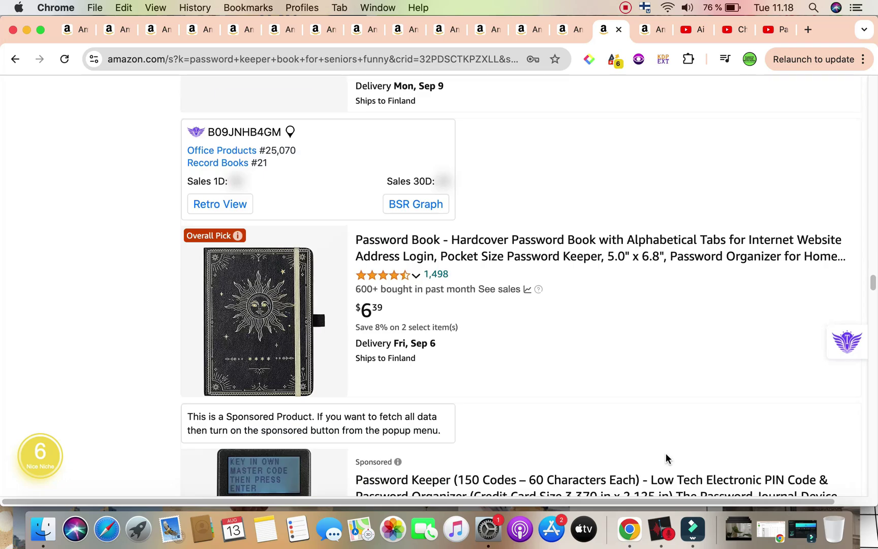
{"action": "scroll", "coordinate": [667, 454], "scroll_direction": "down", "scroll_amount": 8}
{"action": "scroll", "coordinate": [667, 454], "scroll_direction": "up", "scroll_amount": 8}
{"action": "scroll", "coordinate": [666, 458], "scroll_direction": "down", "scroll_amount": 15}
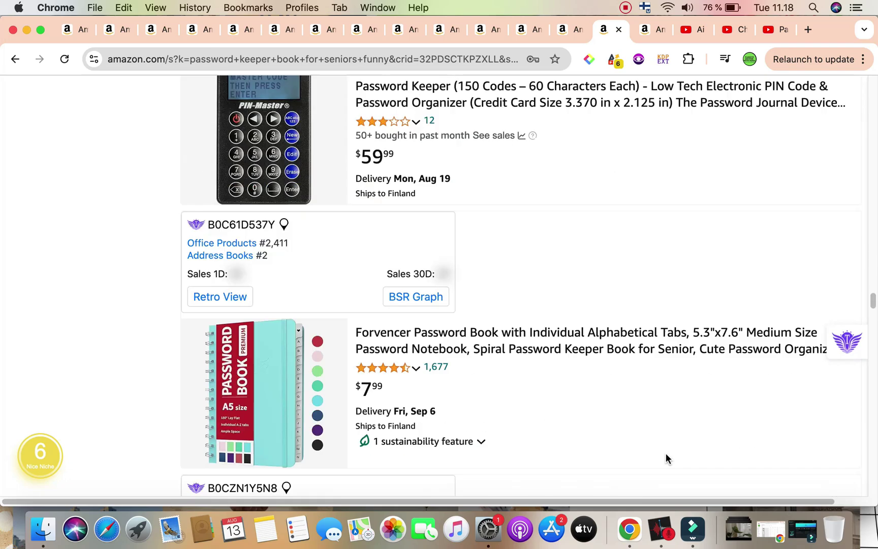
{"action": "scroll", "coordinate": [666, 459], "scroll_direction": "up", "scroll_amount": 5}
{"action": "scroll", "coordinate": [666, 454], "scroll_direction": "down", "scroll_amount": 15}
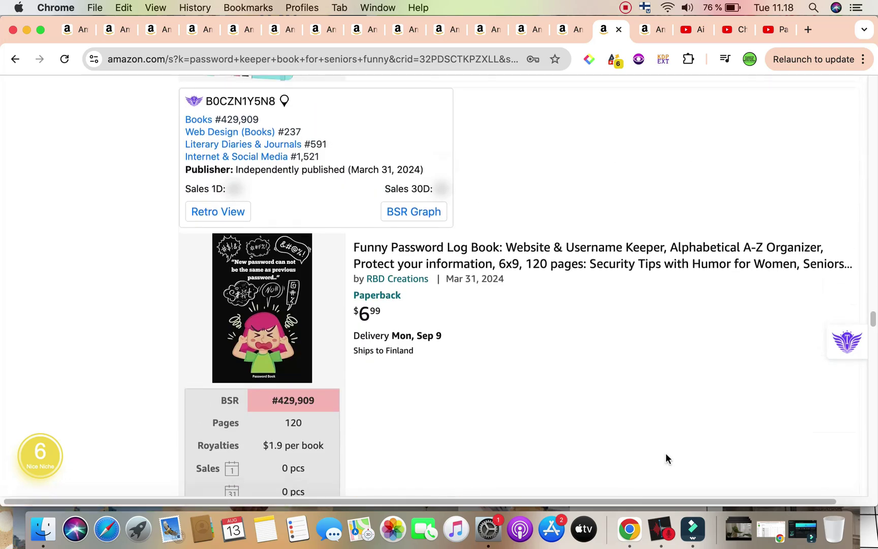
{"action": "scroll", "coordinate": [666, 454], "scroll_direction": "up", "scroll_amount": 1}
{"action": "scroll", "coordinate": [666, 454], "scroll_direction": "down", "scroll_amount": 2}
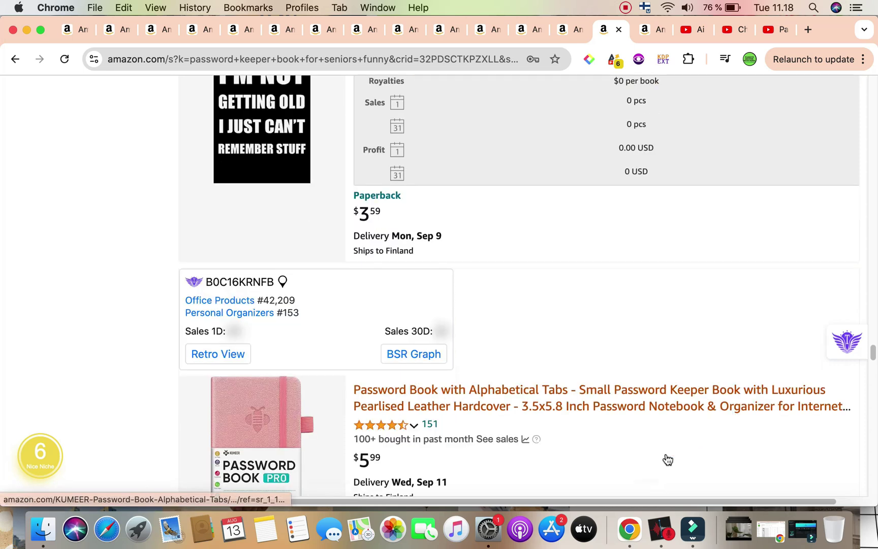
{"action": "scroll", "coordinate": [666, 454], "scroll_direction": "up", "scroll_amount": 20}
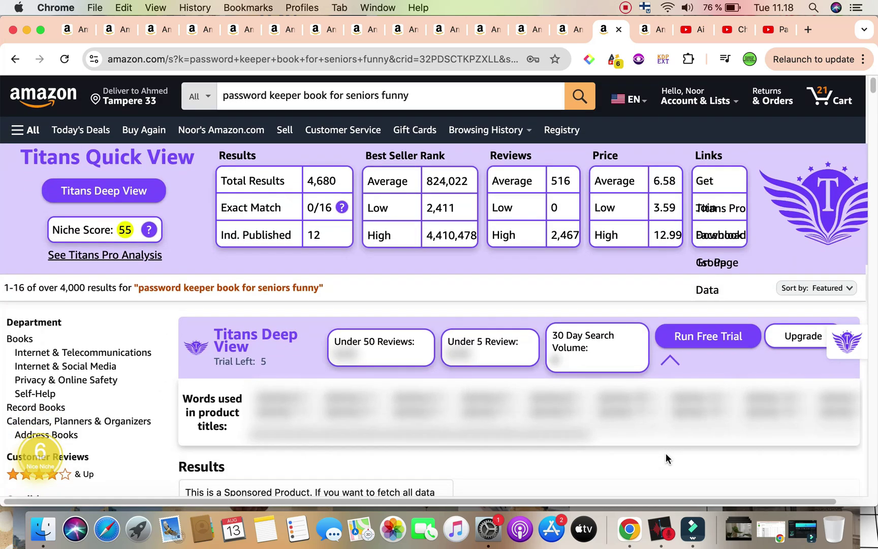